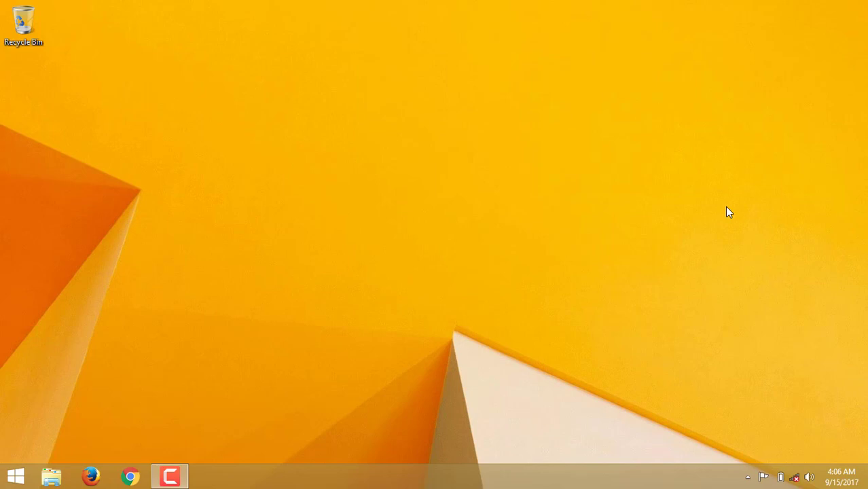
Open the xampp folder on Local Disk (C:) in File Explorer.
{"action": "left_click", "coordinate": [51, 475]}
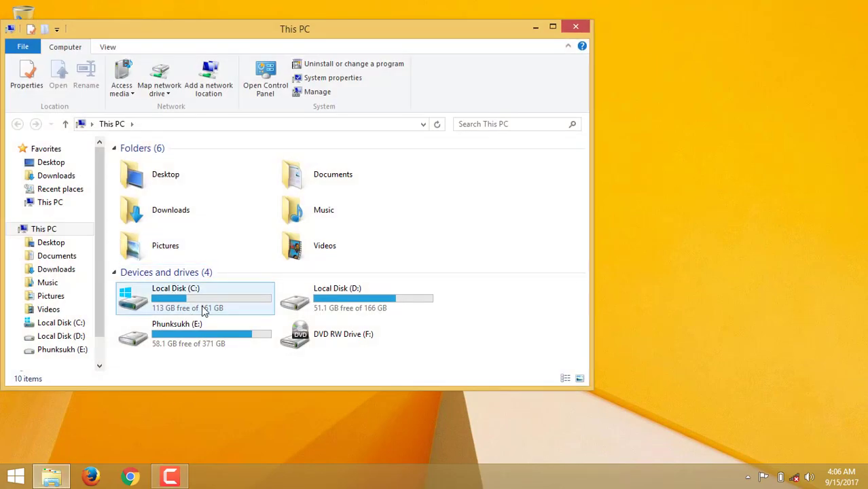
{"action": "double_click", "coordinate": [204, 308]}
{"action": "left_click", "coordinate": [142, 246]}
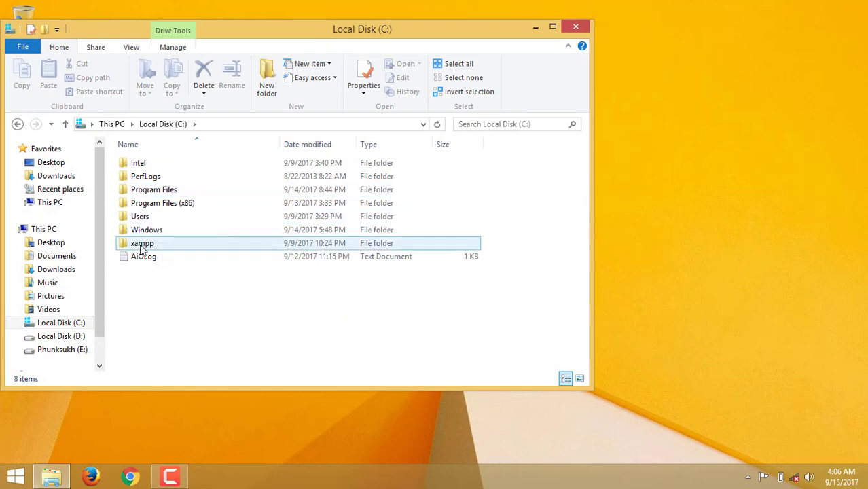
{"action": "double_click", "coordinate": [142, 247]}
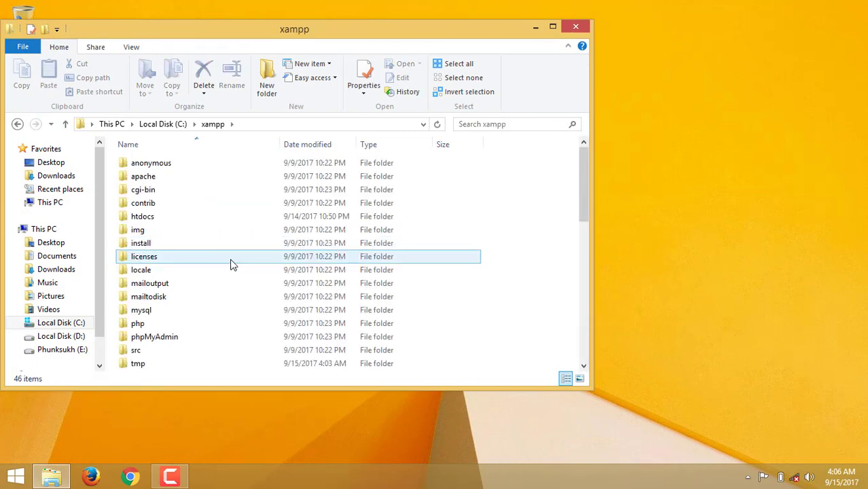
Run the xampp-control application from the xampp folder as administrator.
{"action": "scroll", "coordinate": [232, 262], "scroll_direction": "down", "scroll_amount": 10}
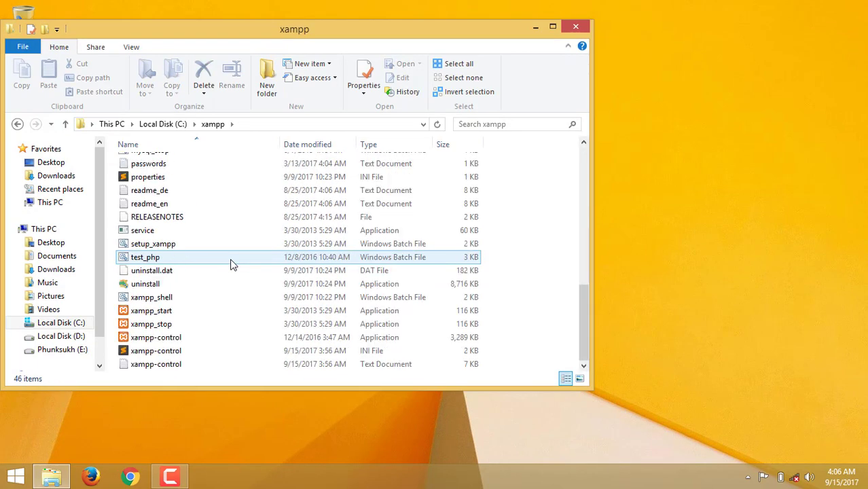
{"action": "left_click", "coordinate": [160, 341]}
{"action": "right_click", "coordinate": [160, 341]}
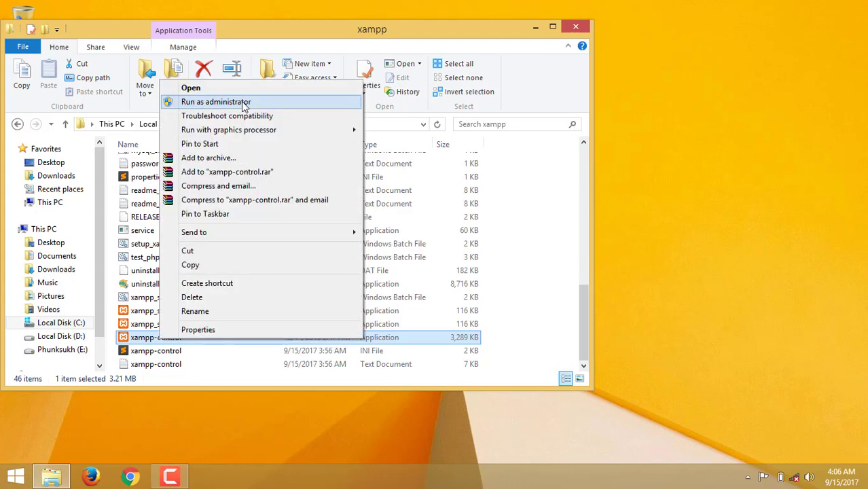
{"action": "left_click", "coordinate": [241, 101]}
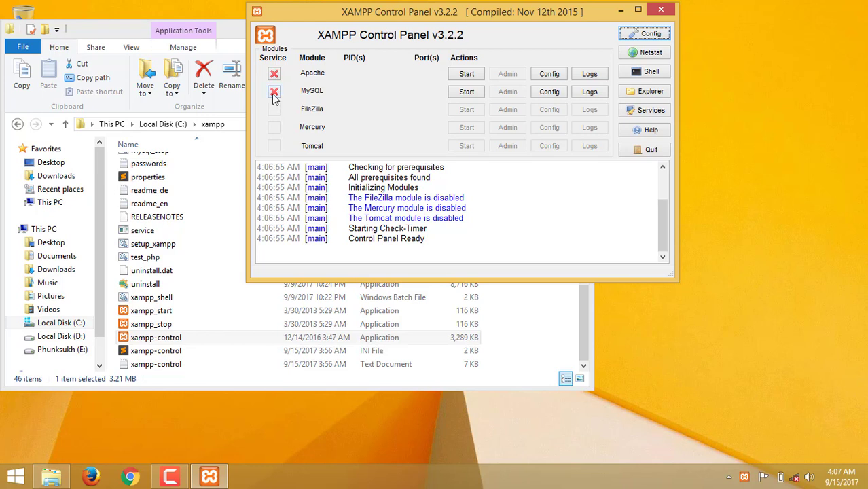
Install the MySQL and Apache modules as services and start both of them.
{"action": "left_click", "coordinate": [274, 91]}
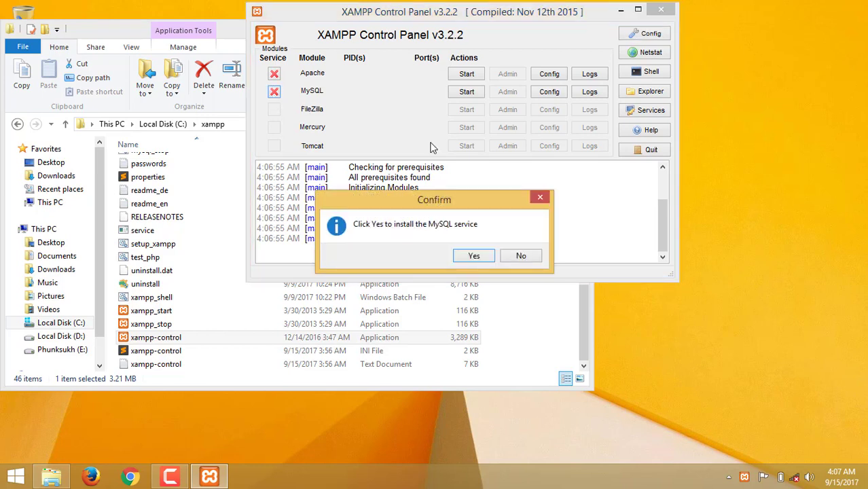
{"action": "left_click", "coordinate": [475, 256]}
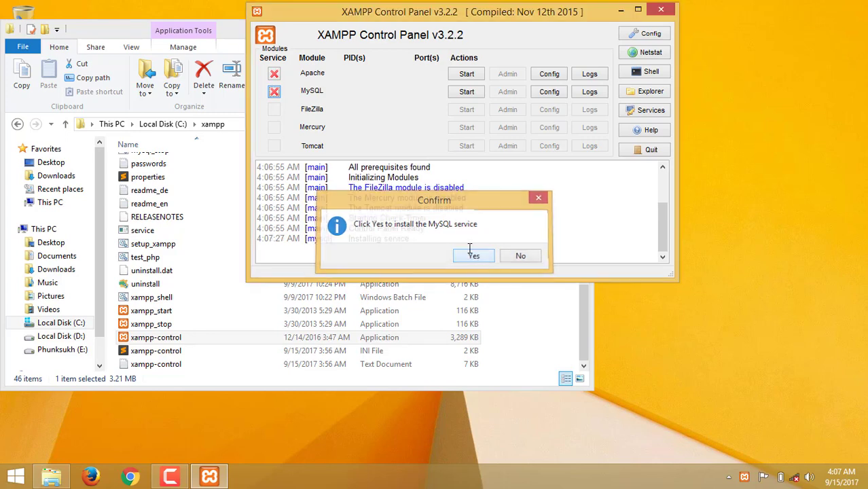
{"action": "left_click", "coordinate": [275, 75]}
{"action": "left_click", "coordinate": [475, 255]}
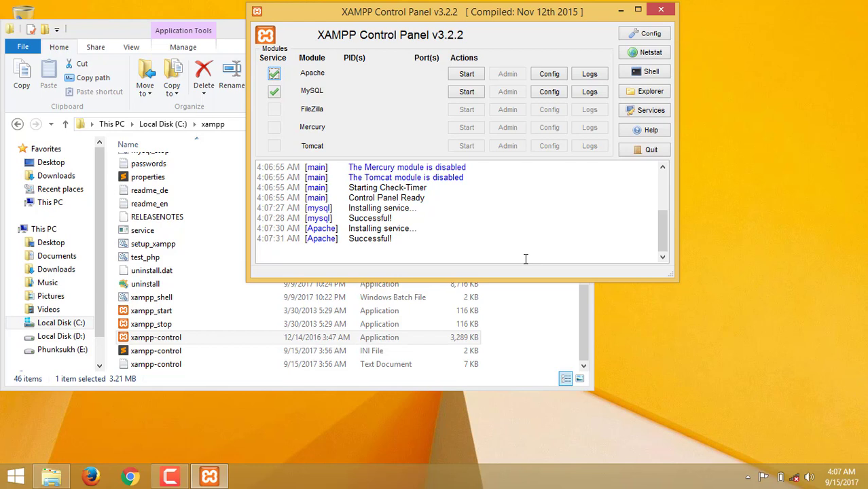
{"action": "left_click", "coordinate": [465, 98]}
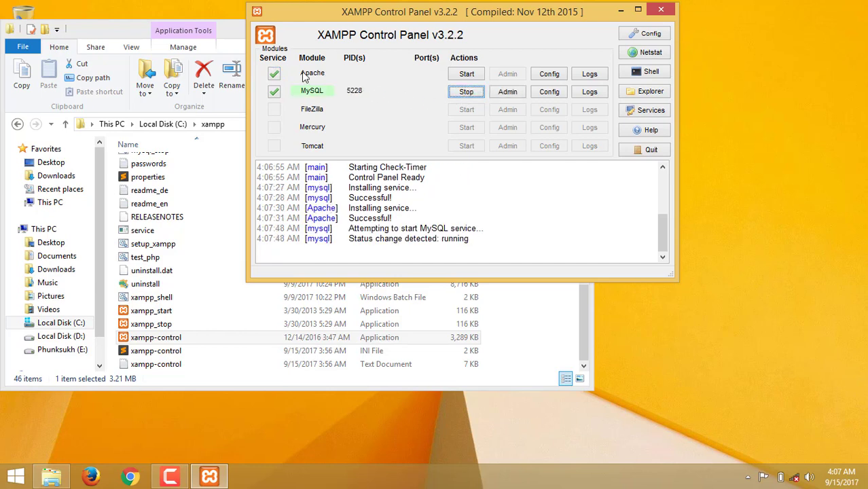
{"action": "left_click", "coordinate": [466, 75]}
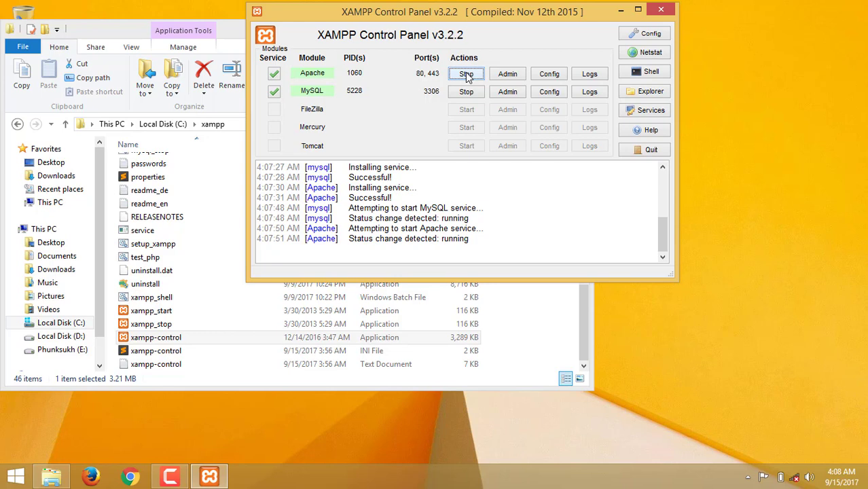
Switch to Firefox, open the local site localhost/daviruzsystems/ and look over its home page.
{"action": "left_click", "coordinate": [92, 477]}
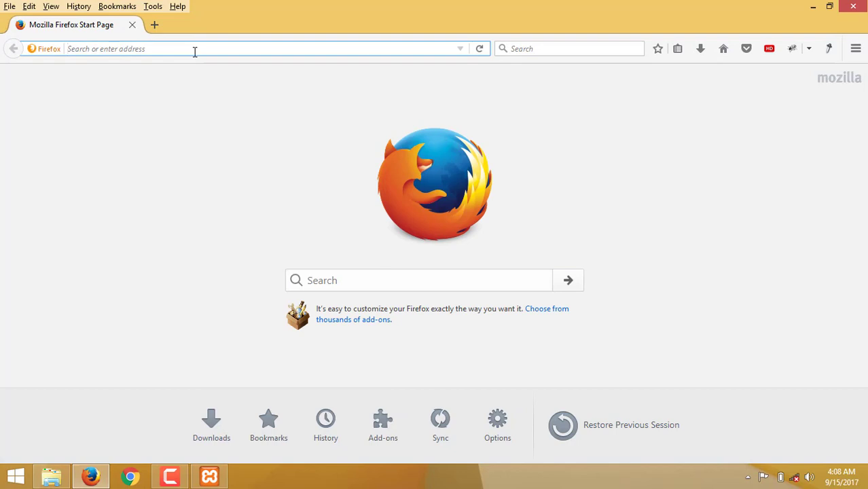
{"action": "type", "text": "localhost/"}
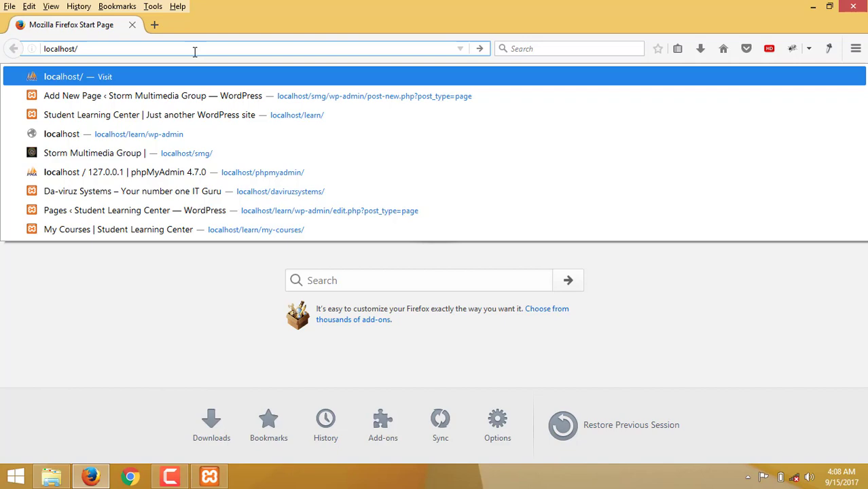
{"action": "type", "text": "da"}
{"action": "key", "text": "Return"}
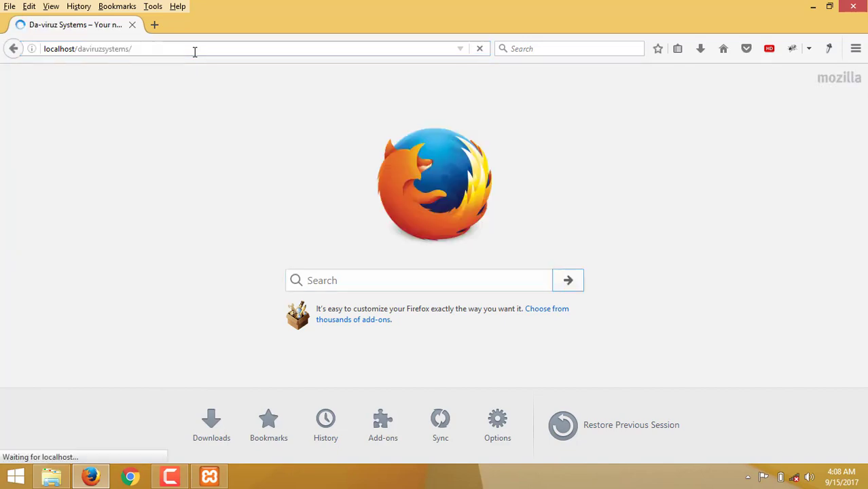
{"action": "scroll", "coordinate": [393, 219], "scroll_direction": "down", "scroll_amount": 3}
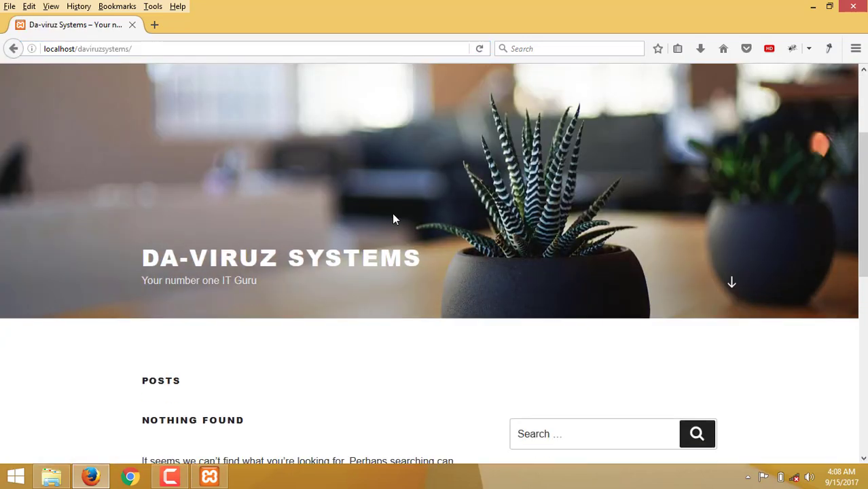
{"action": "scroll", "coordinate": [392, 219], "scroll_direction": "up", "scroll_amount": 3}
Go to the local site's admin login page at localhost/daviruzsystems/wp-admin.
{"action": "left_click", "coordinate": [257, 51]}
{"action": "left_click", "coordinate": [258, 50]}
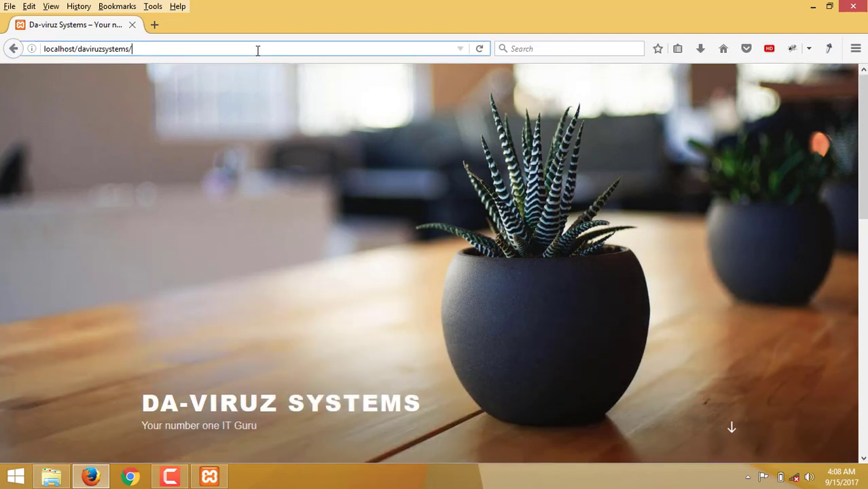
{"action": "type", "text": "wp"}
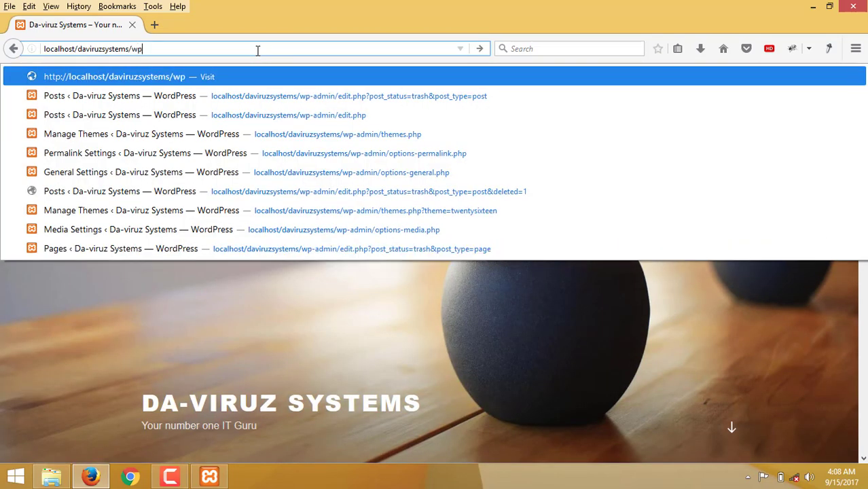
{"action": "type", "text": "-admin"}
{"action": "key", "text": "Return"}
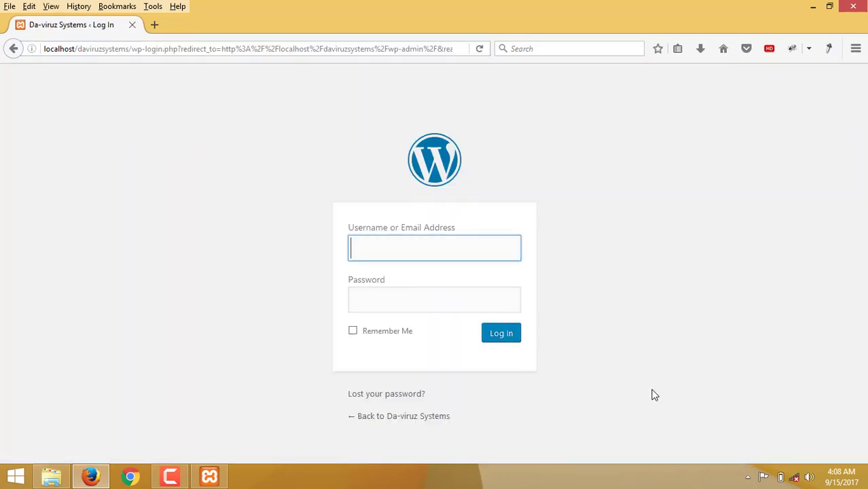
Log in to WordPress with the saved username and account password, and open the Media Library's form for adding new files.
{"action": "left_click", "coordinate": [466, 257]}
{"action": "left_click", "coordinate": [373, 314]}
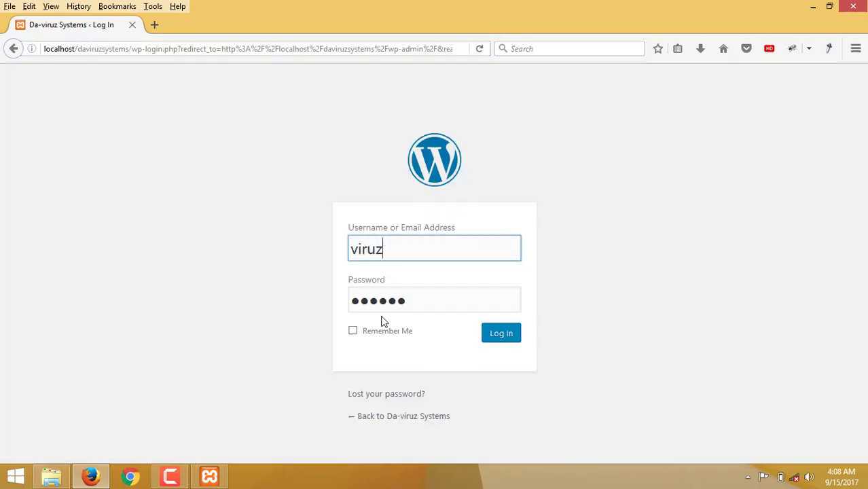
{"action": "left_click", "coordinate": [506, 336]}
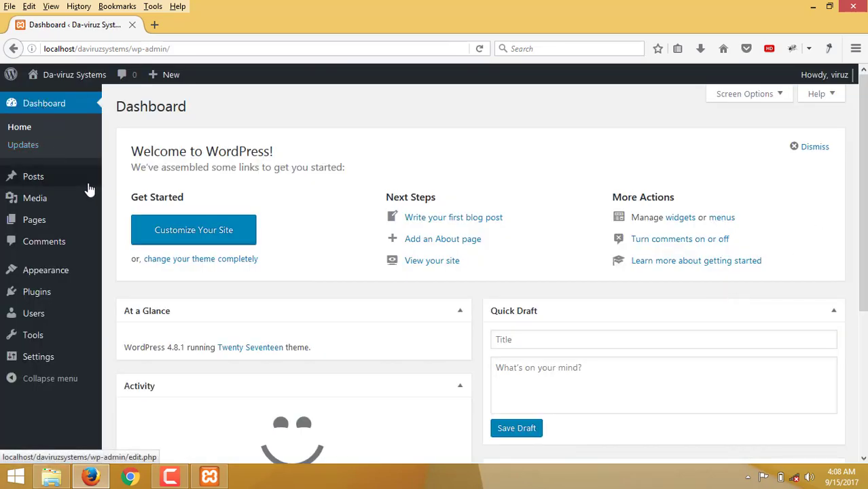
{"action": "left_click", "coordinate": [38, 206]}
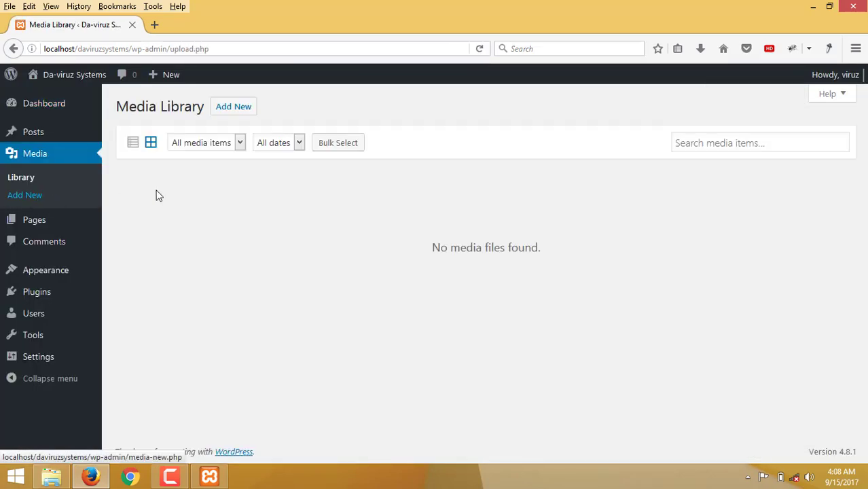
{"action": "left_click", "coordinate": [245, 111]}
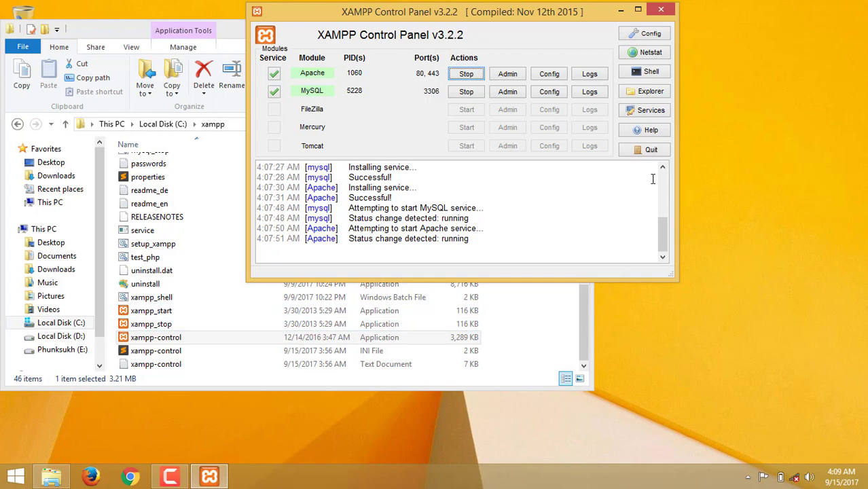
Close the XAMPP Control Panel window, open the php subfolder of xampp, and select the php INI file.
{"action": "left_click", "coordinate": [659, 10]}
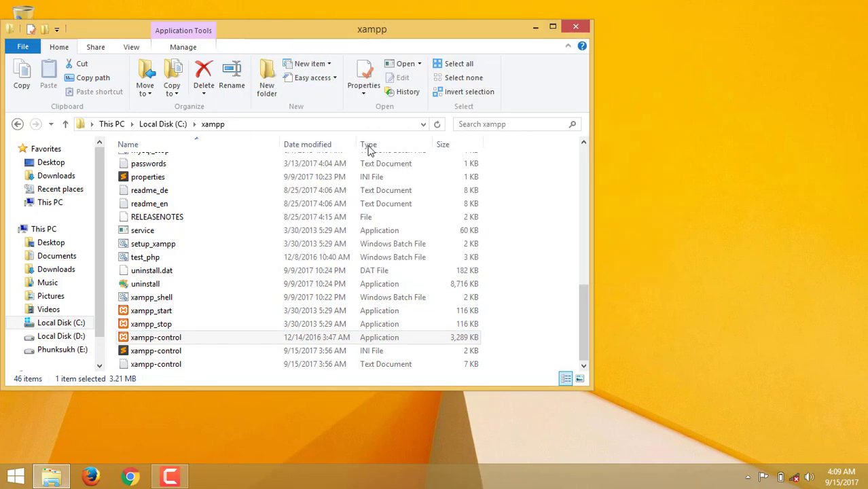
{"action": "left_click", "coordinate": [329, 233]}
{"action": "scroll", "coordinate": [328, 233], "scroll_direction": "up", "scroll_amount": 8}
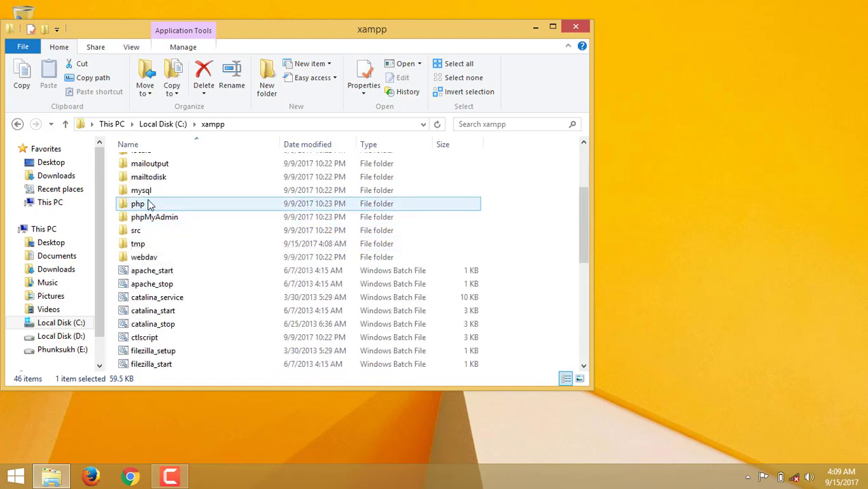
{"action": "double_click", "coordinate": [140, 205]}
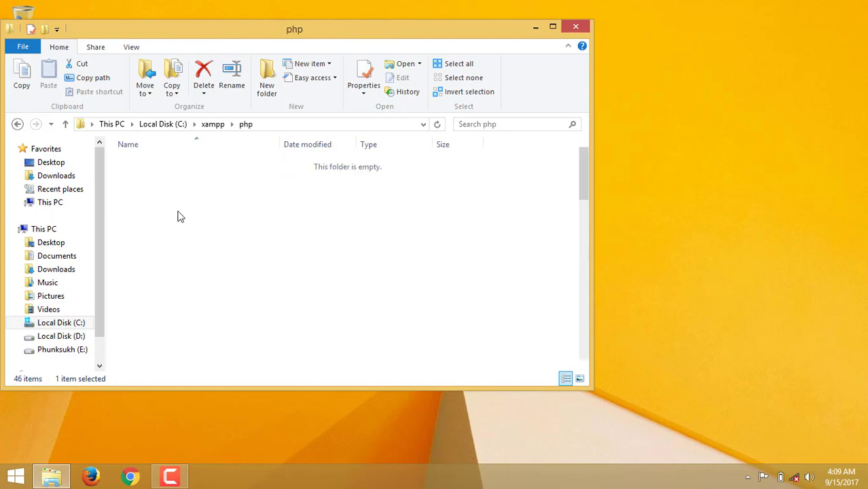
{"action": "scroll", "coordinate": [253, 232], "scroll_direction": "down", "scroll_amount": 15}
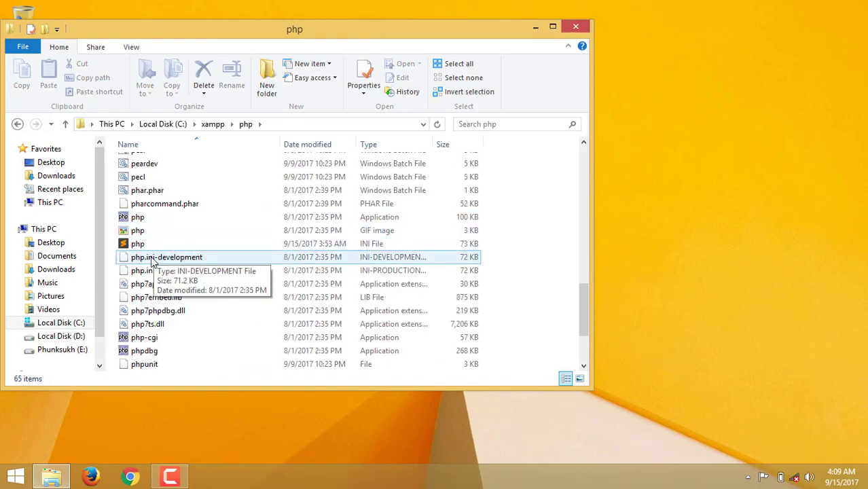
{"action": "left_click", "coordinate": [140, 246]}
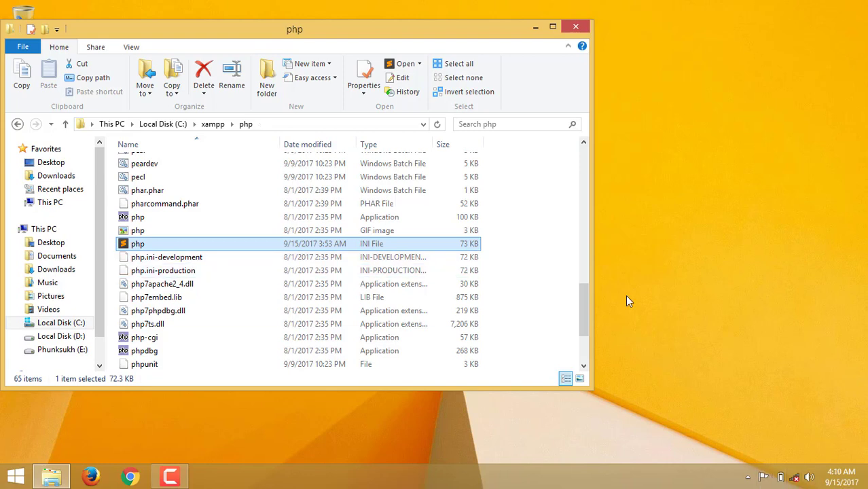
Reopen the XAMPP Control Panel, view PHP (php.ini) through Apache's configuration files, and close it again.
{"action": "left_click", "coordinate": [748, 478]}
{"action": "double_click", "coordinate": [727, 411]}
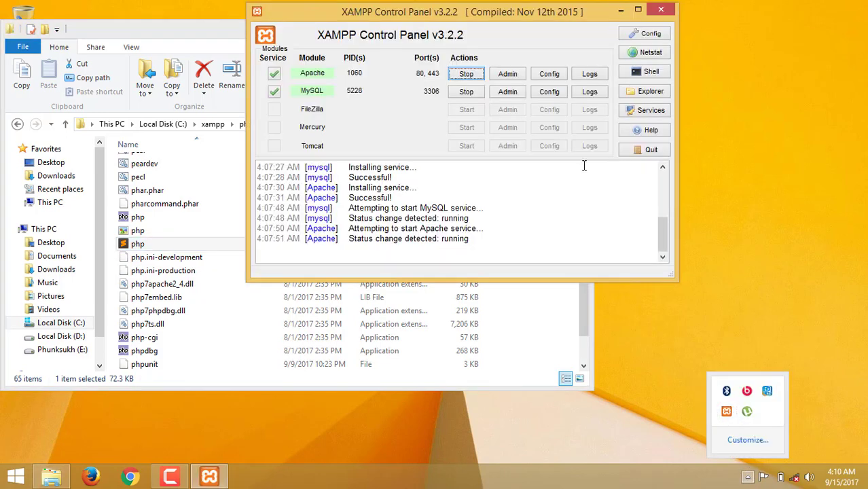
{"action": "left_click", "coordinate": [563, 77]}
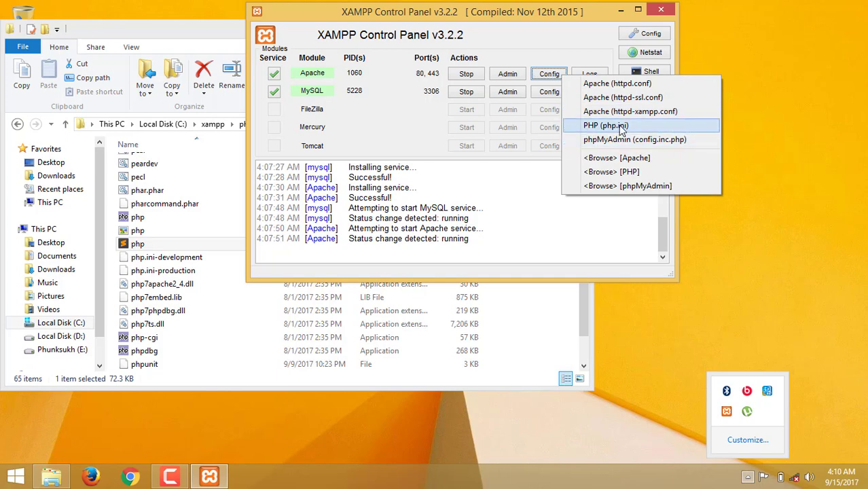
{"action": "left_click", "coordinate": [606, 125]}
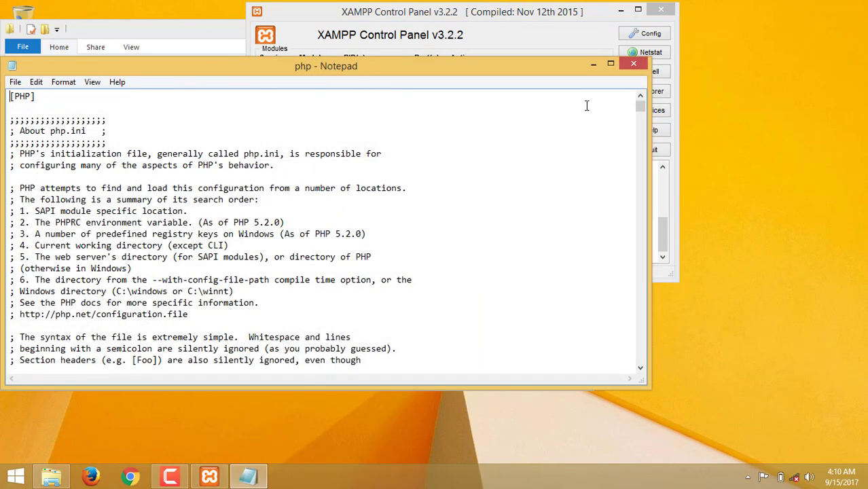
{"action": "left_click", "coordinate": [634, 65]}
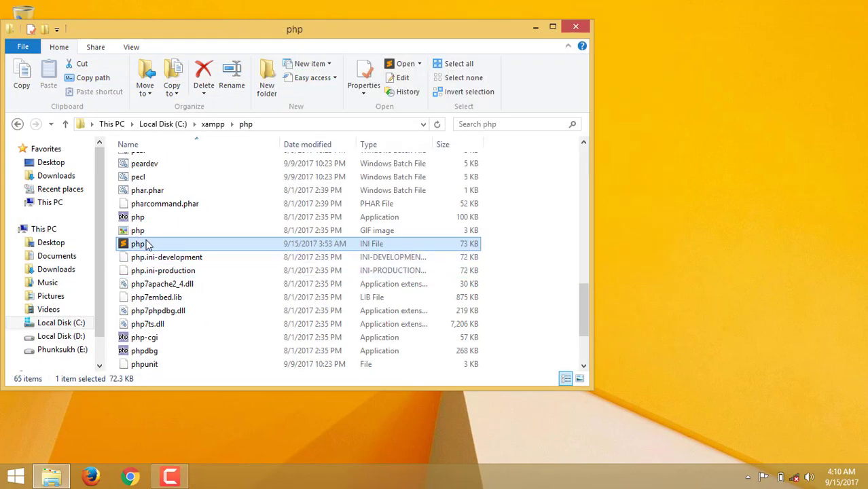
Open the php INI file from the xampp php folder in Sublime Text.
{"action": "right_click", "coordinate": [127, 245]}
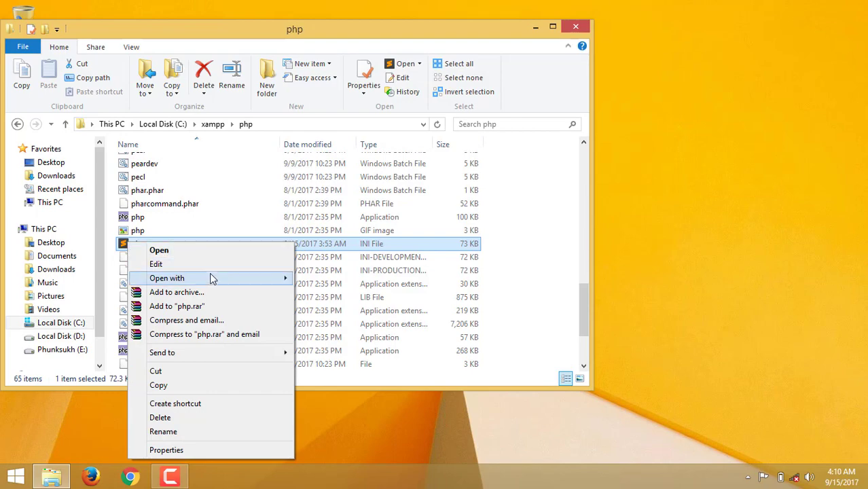
{"action": "left_click", "coordinate": [205, 250]}
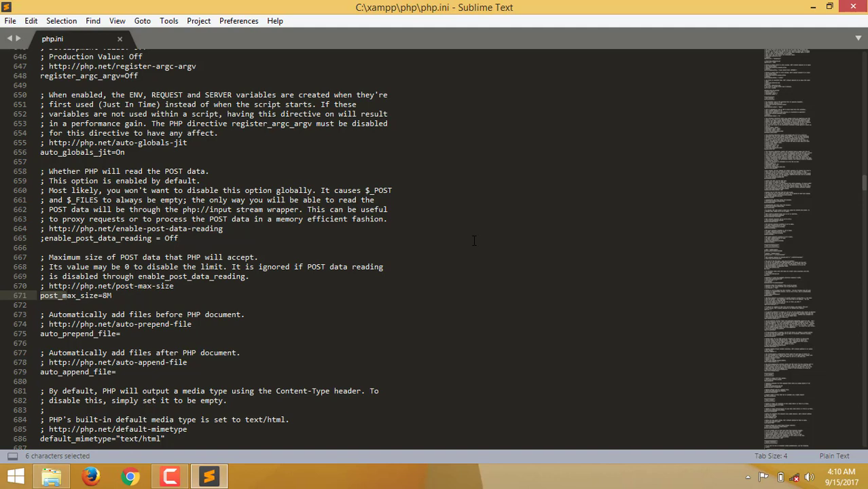
Find the memory_limit directive in php.ini and set its value to 1000M.
{"action": "key", "text": "Left"}
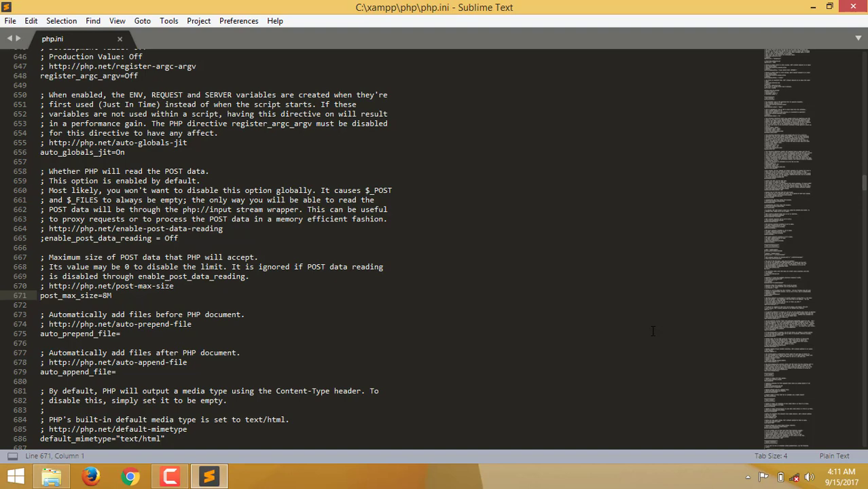
{"action": "key", "text": "ctrl+f"}
{"action": "type", "text": "m"}
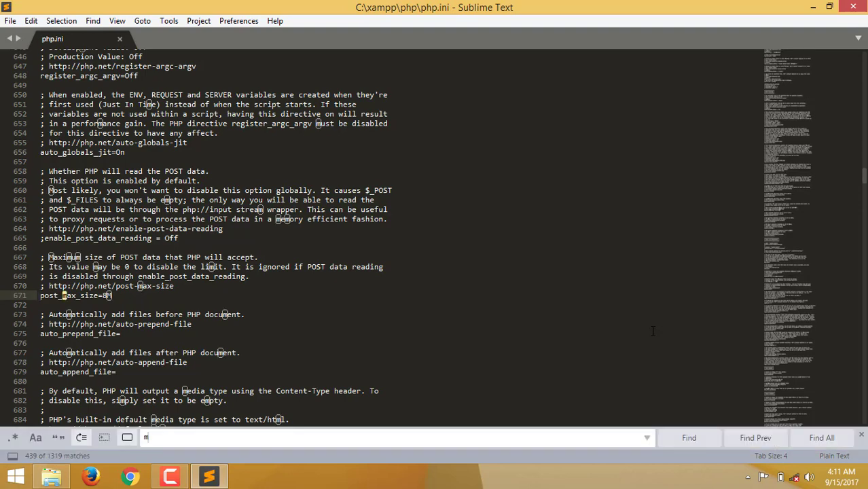
{"action": "type", "text": "emory"}
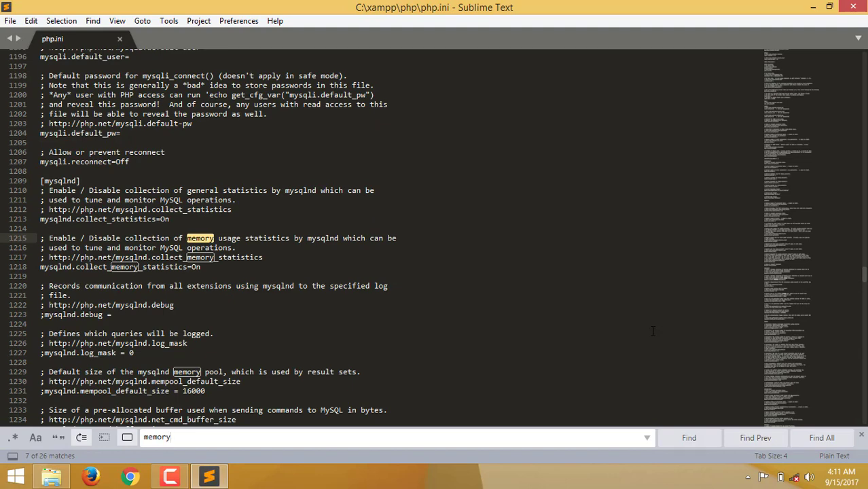
{"action": "type", "text": "_li"}
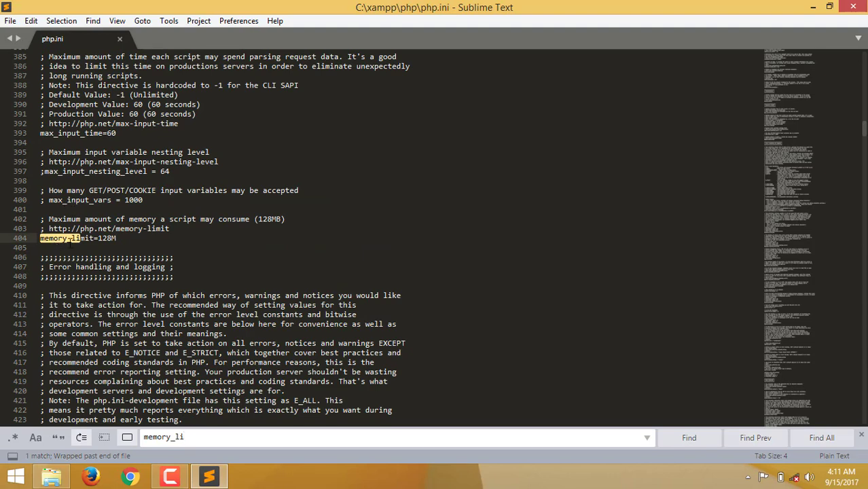
{"action": "left_click", "coordinate": [244, 239]}
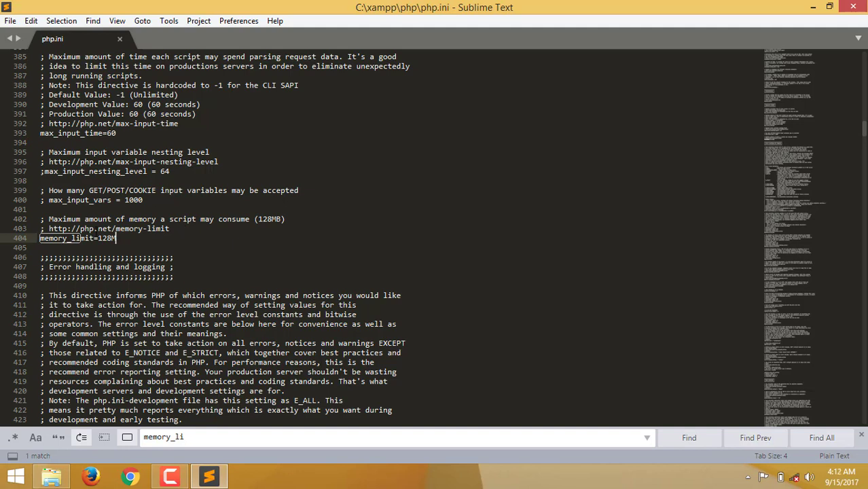
{"action": "left_click", "coordinate": [98, 238]}
{"action": "left_click_drag", "start_coordinate": [97, 238], "coordinate": [111, 238]}
{"action": "type", "text": "1000"}
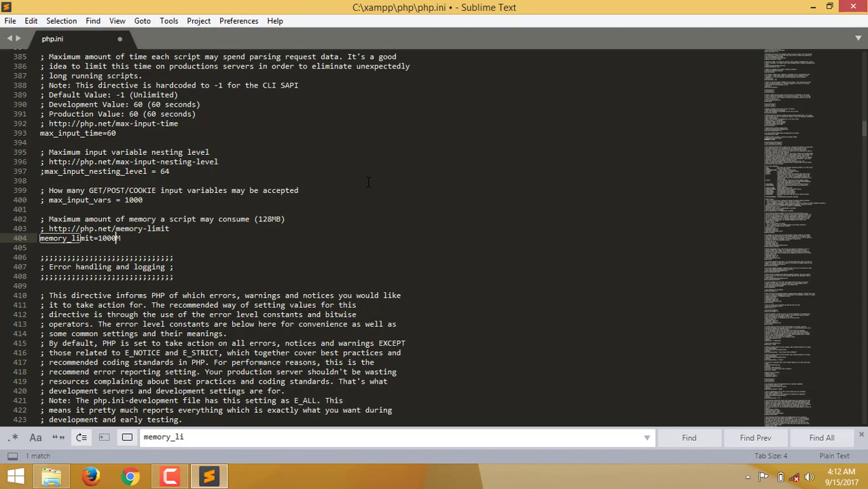
Find the post_max_size directive in php.ini and set its value to 500M.
{"action": "left_click_drag", "start_coordinate": [206, 437], "coordinate": [123, 433]}
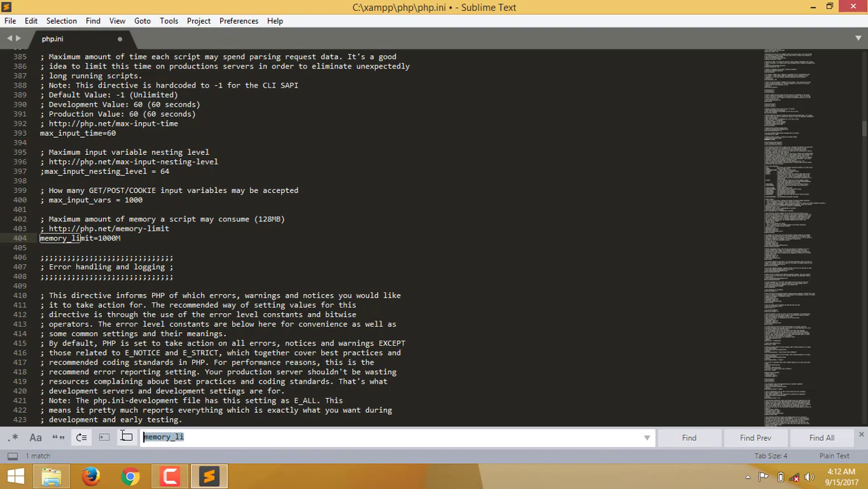
{"action": "type", "text": "pos"}
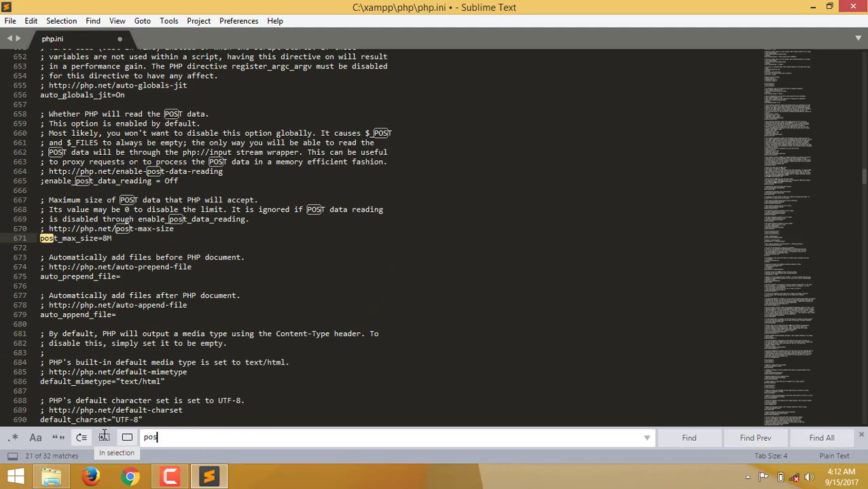
{"action": "type", "text": "t_"}
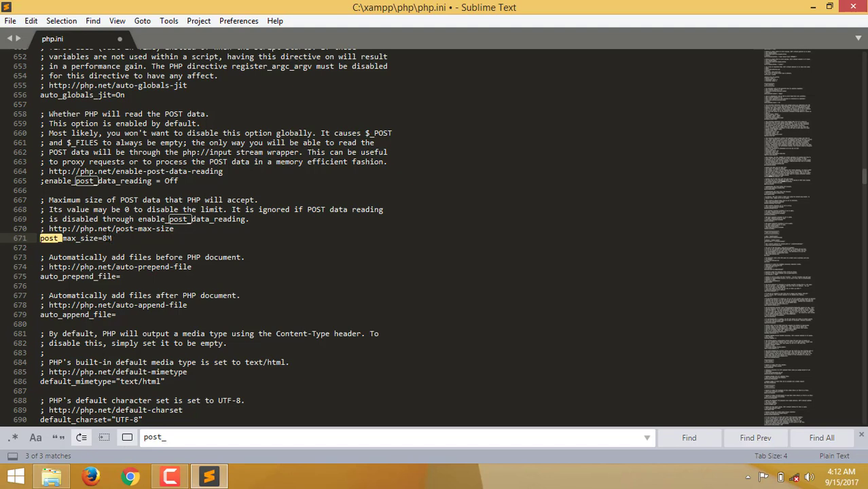
{"action": "left_click", "coordinate": [107, 238]}
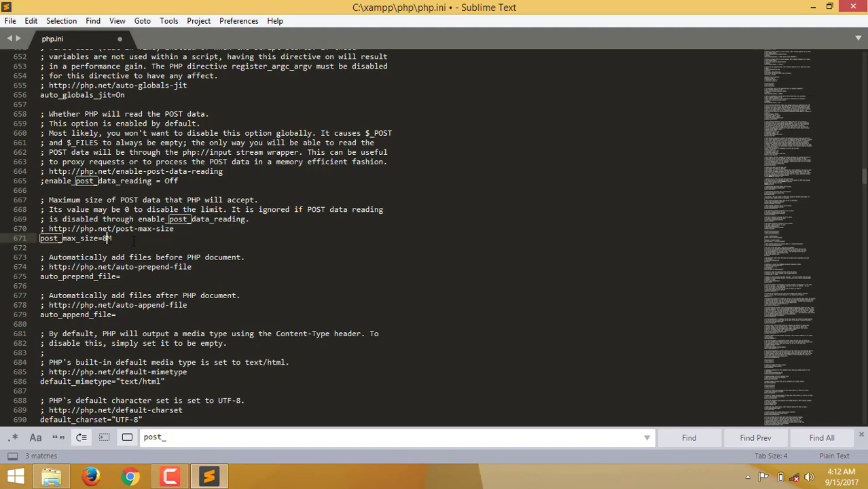
{"action": "key", "text": "BackSpace"}
{"action": "type", "text": "500"}
{"action": "scroll", "coordinate": [217, 216], "scroll_direction": "down", "scroll_amount": 1}
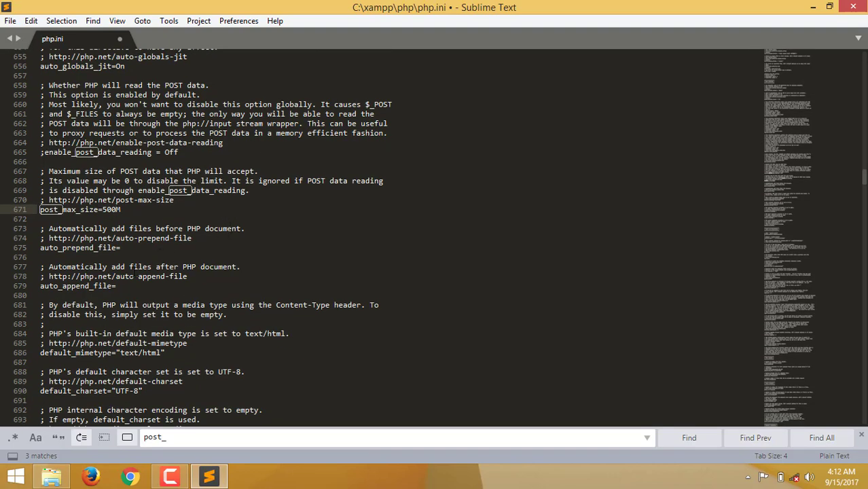
Find the upload_max_filesize directive in php.ini and set its value to 500M.
{"action": "left_click_drag", "start_coordinate": [231, 438], "coordinate": [68, 440]}
{"action": "type", "text": "upload"}
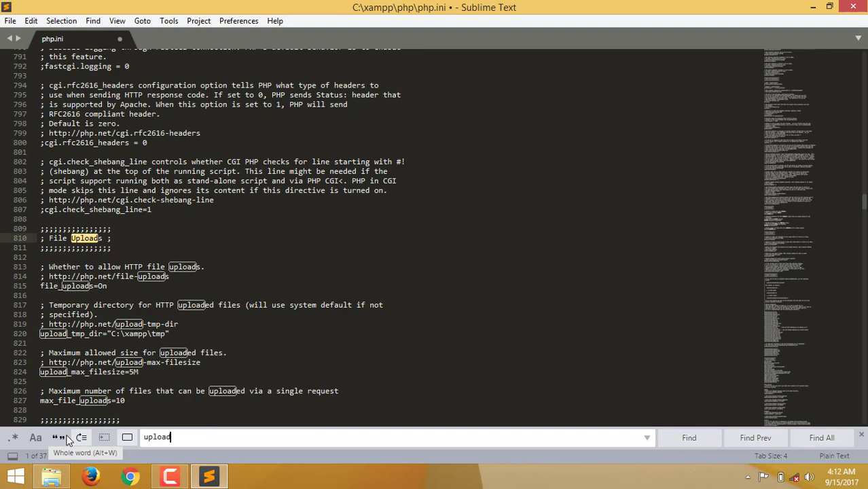
{"action": "type", "text": "_"}
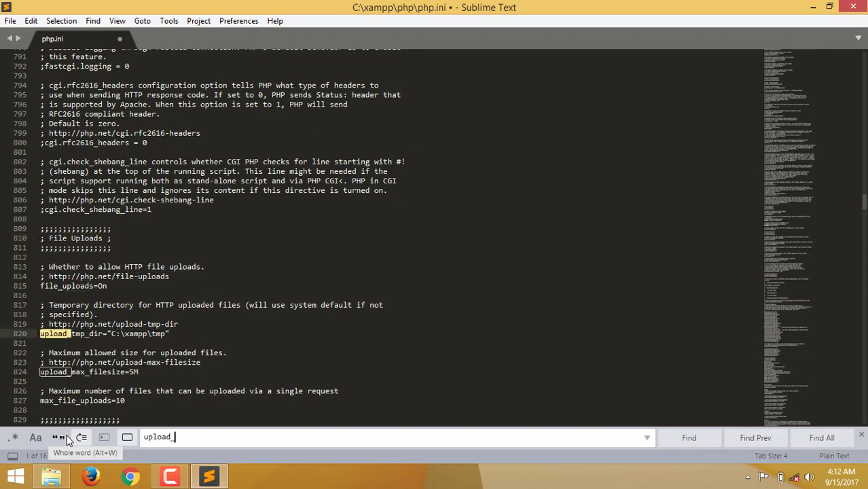
{"action": "type", "text": "ma"}
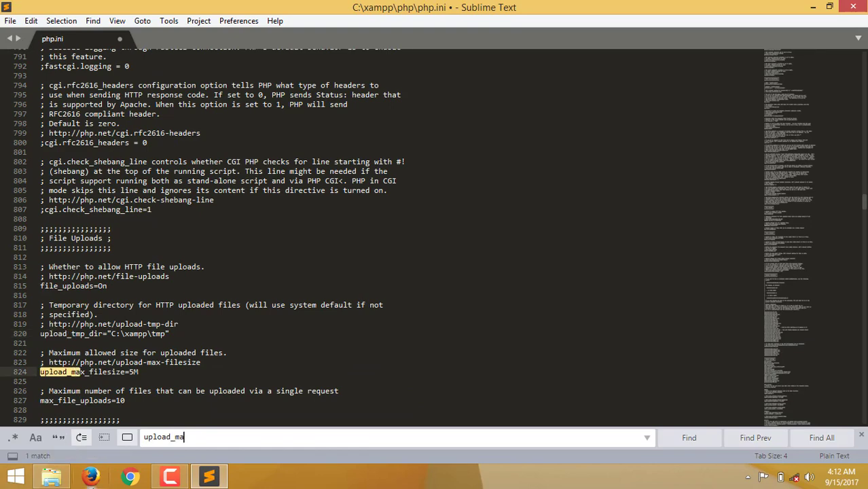
{"action": "left_click", "coordinate": [166, 379]}
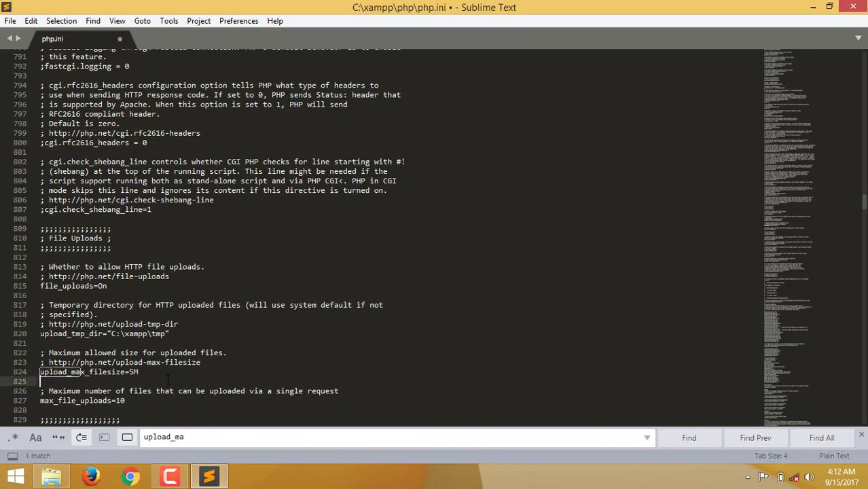
{"action": "scroll", "coordinate": [167, 378], "scroll_direction": "down", "scroll_amount": 1}
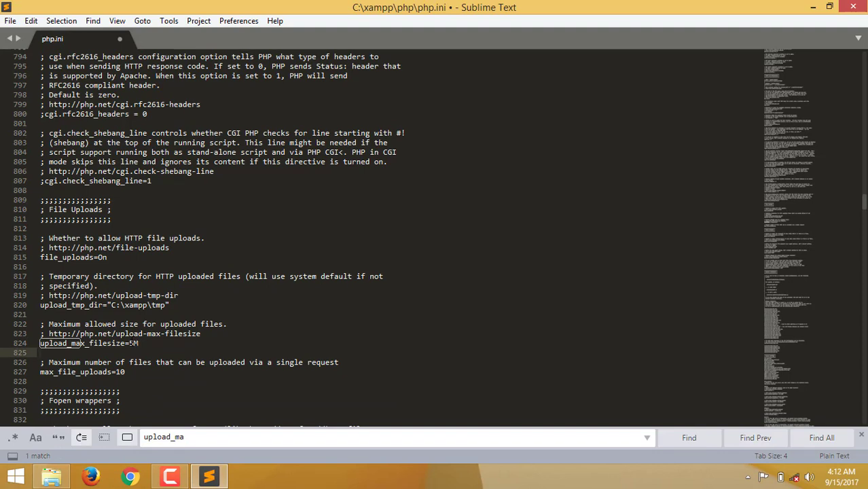
{"action": "left_click", "coordinate": [134, 343]}
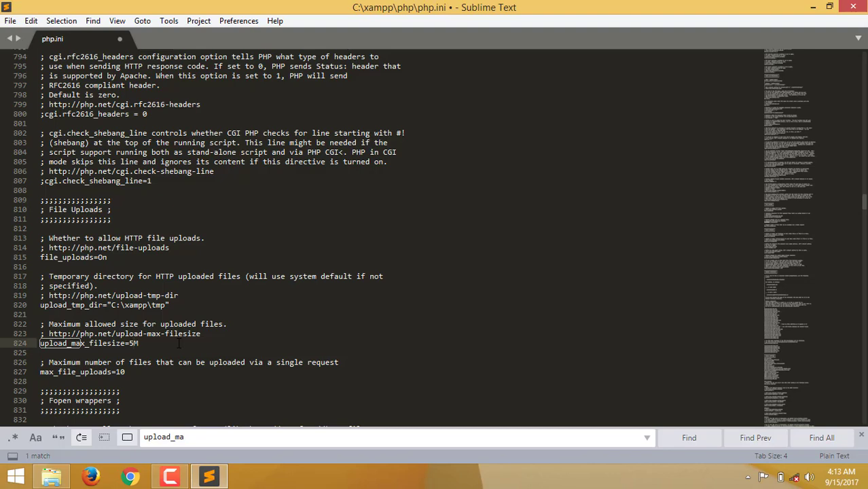
{"action": "type", "text": "500"}
{"action": "key", "text": "BackSpace"}
{"action": "key", "text": "BackSpace"}
{"action": "key", "text": "BackSpace"}
{"action": "type", "text": "00"}
Set the max_file_uploads directive, just below upload_max_filesize, to 200.
{"action": "scroll", "coordinate": [179, 345], "scroll_direction": "down", "scroll_amount": 3}
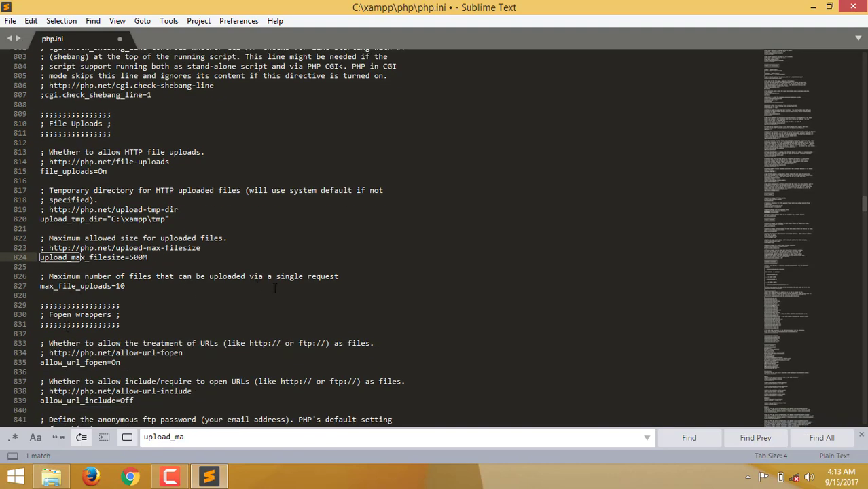
{"action": "left_click", "coordinate": [178, 286]}
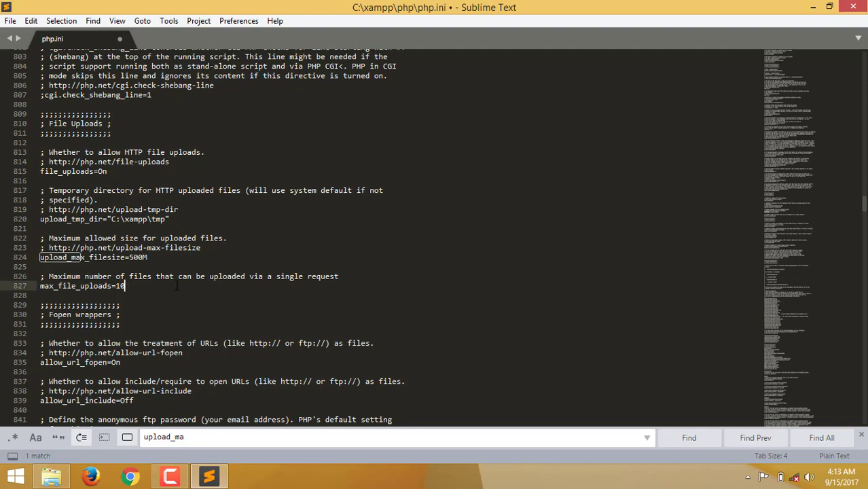
{"action": "key", "text": "BackSpace"}
{"action": "key", "text": "BackSpace"}
{"action": "type", "text": "200"}
Save the edited php.ini file and close the text editor.
{"action": "left_click", "coordinate": [10, 21]}
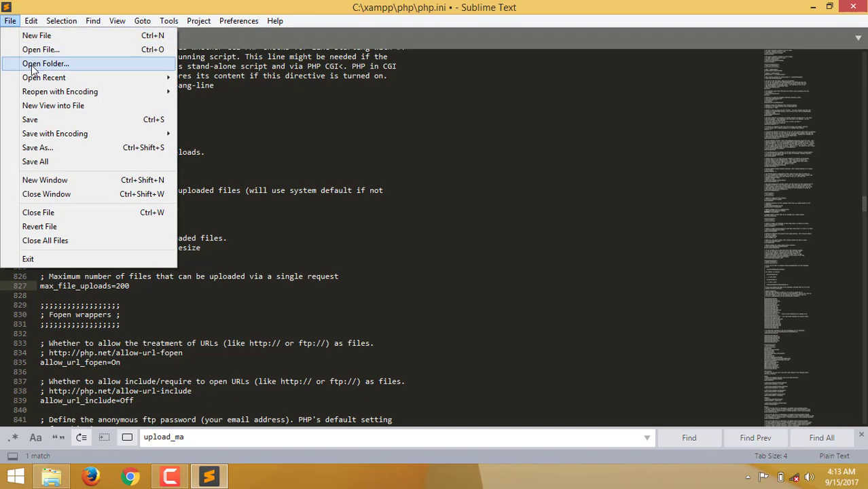
{"action": "left_click", "coordinate": [59, 121]}
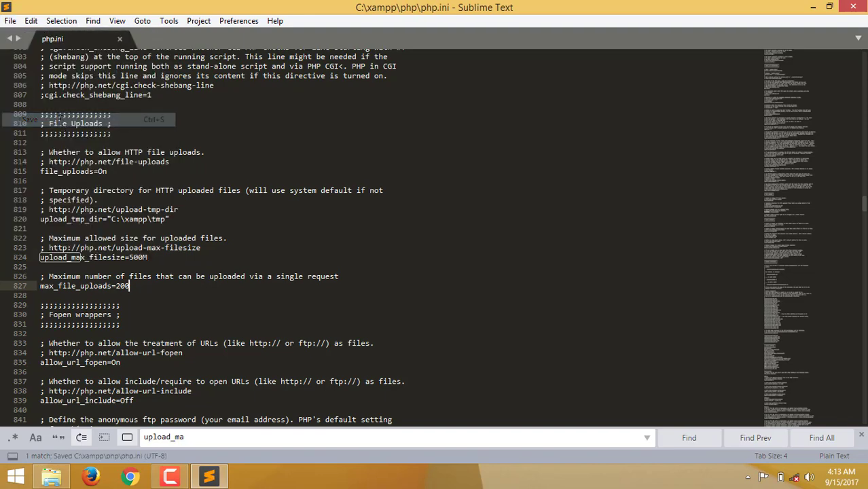
{"action": "left_click", "coordinate": [853, 7]}
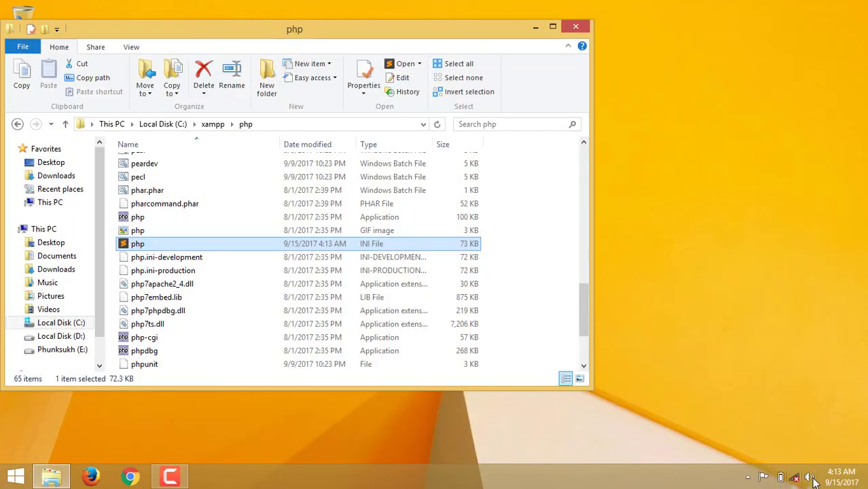
Reopen the XAMPP Control Panel and restart Apache by stopping and starting its service.
{"action": "left_click", "coordinate": [748, 477]}
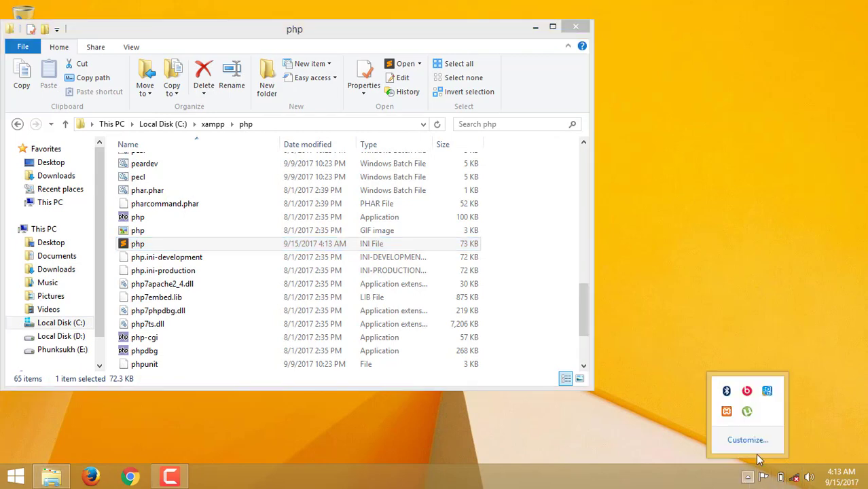
{"action": "left_click", "coordinate": [726, 411]}
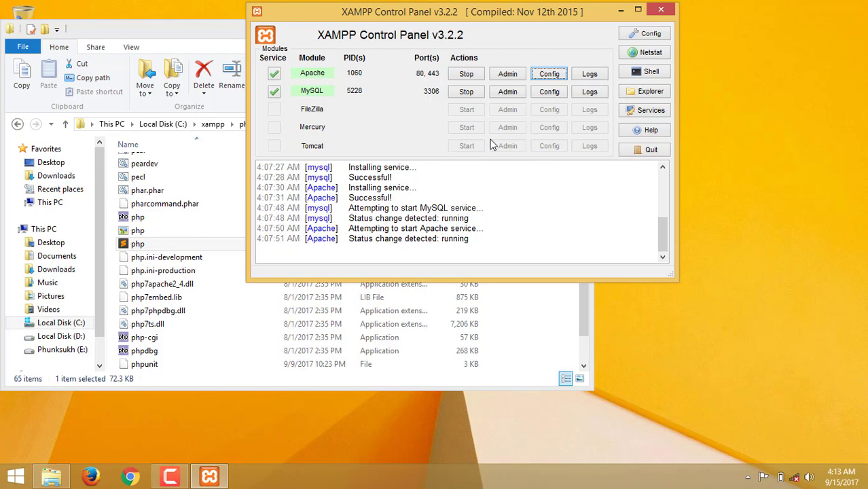
{"action": "left_click", "coordinate": [468, 75]}
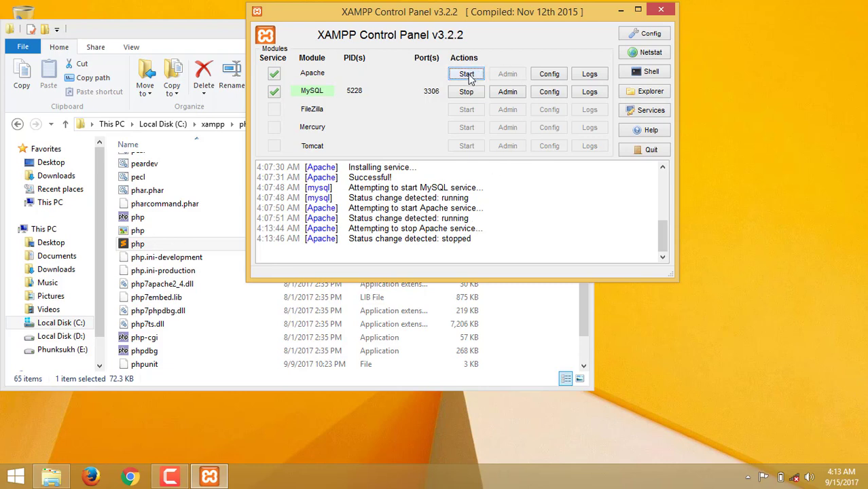
{"action": "left_click", "coordinate": [467, 74]}
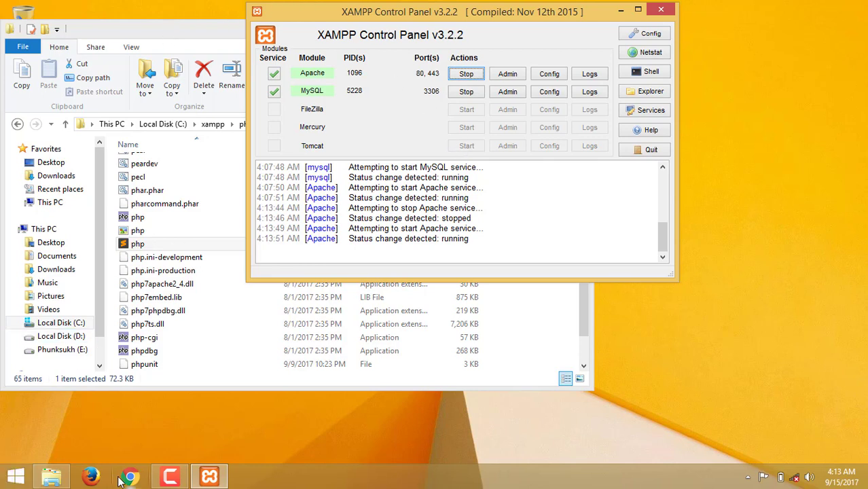
Switch to Firefox and load the WordPress admin page at localhost/daviruzsystems/wp-admin.
{"action": "left_click", "coordinate": [92, 477]}
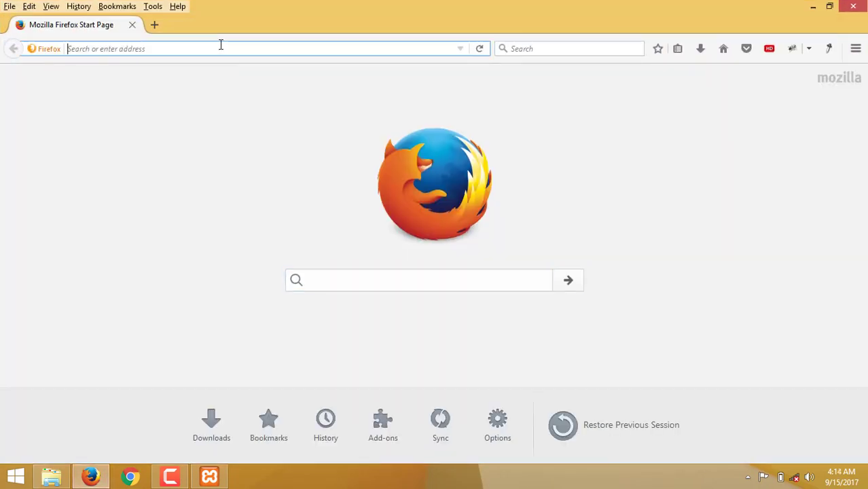
{"action": "type", "text": "localhost/"}
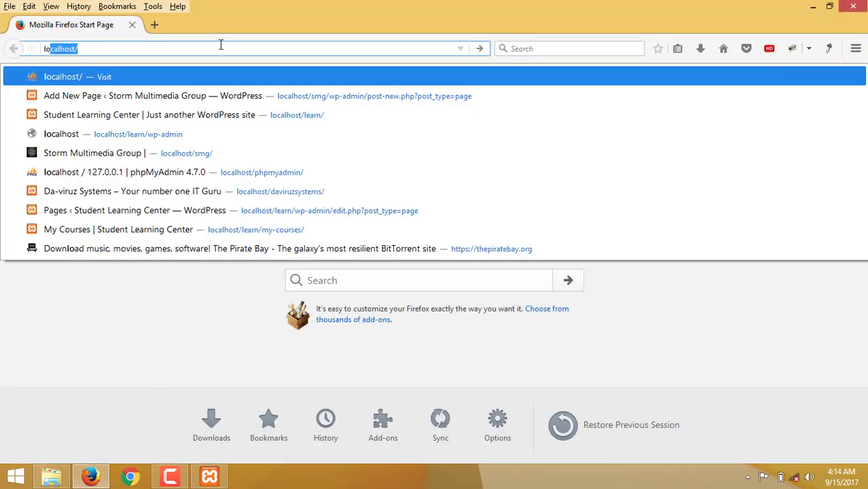
{"action": "key", "text": "Right"}
{"action": "type", "text": "d"}
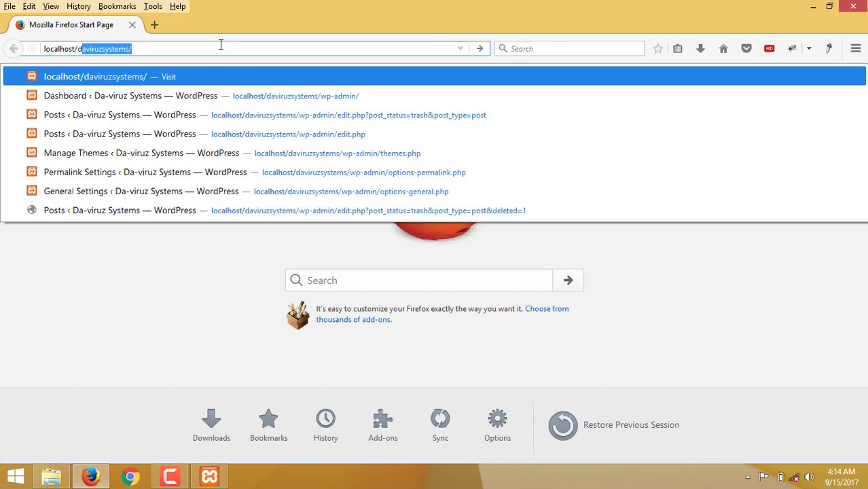
{"action": "key", "text": "Right"}
{"action": "type", "text": "w"}
{"action": "key", "text": "Return"}
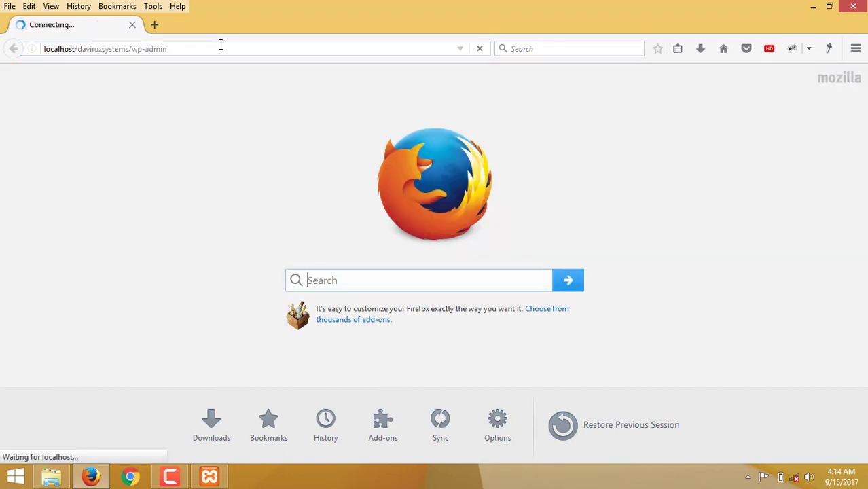
Log in to WordPress with the saved username and account password, and open the Media Library.
{"action": "left_click", "coordinate": [426, 250]}
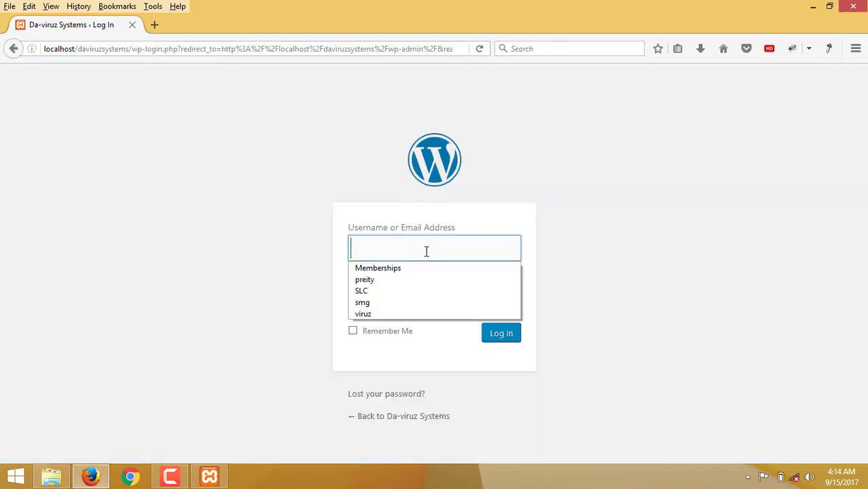
{"action": "left_click", "coordinate": [382, 314]}
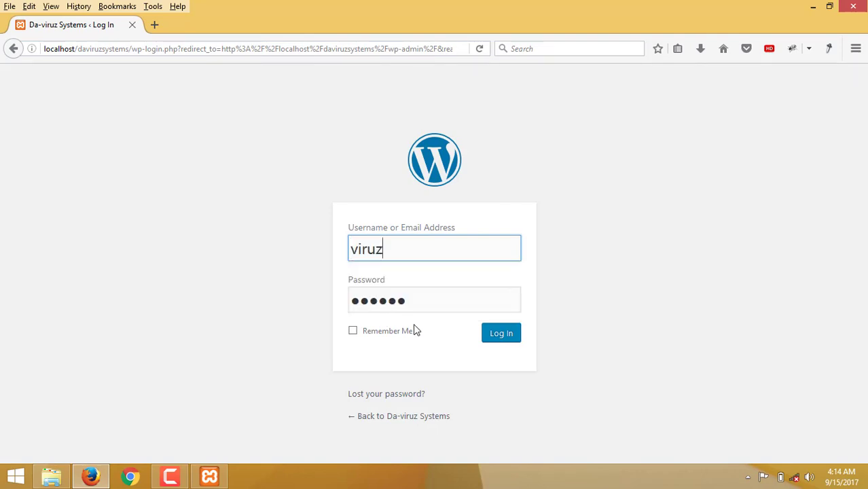
{"action": "left_click", "coordinate": [501, 334]}
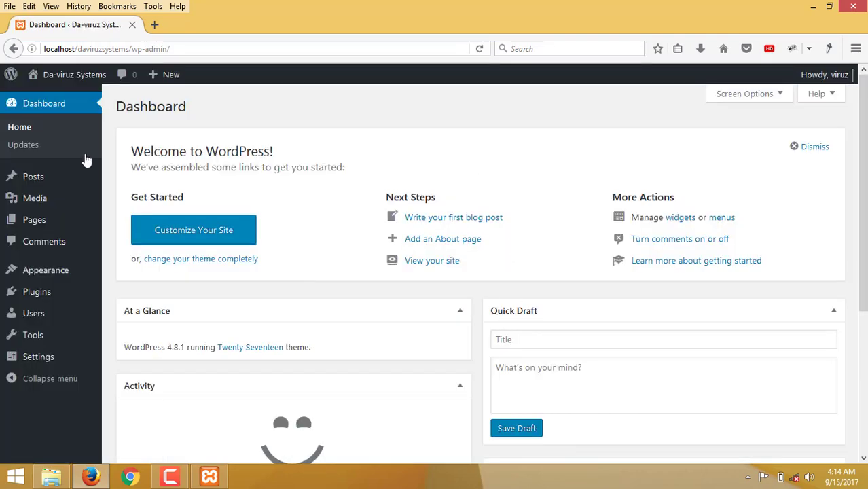
{"action": "left_click", "coordinate": [24, 208]}
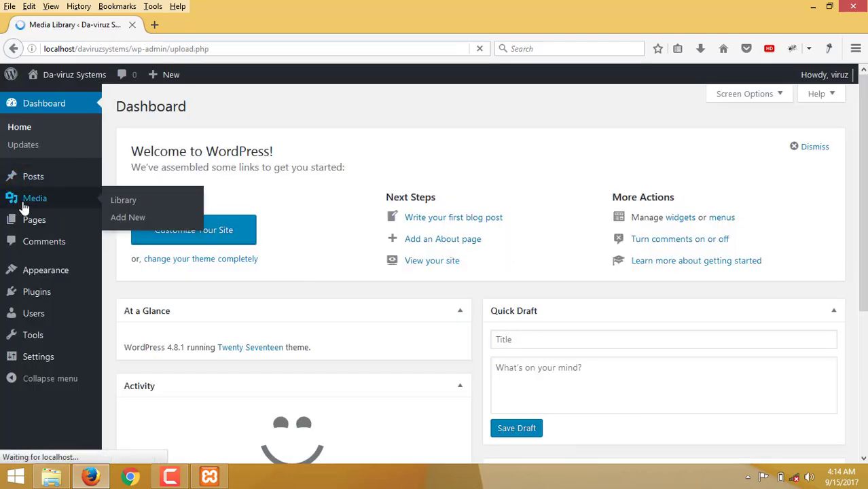